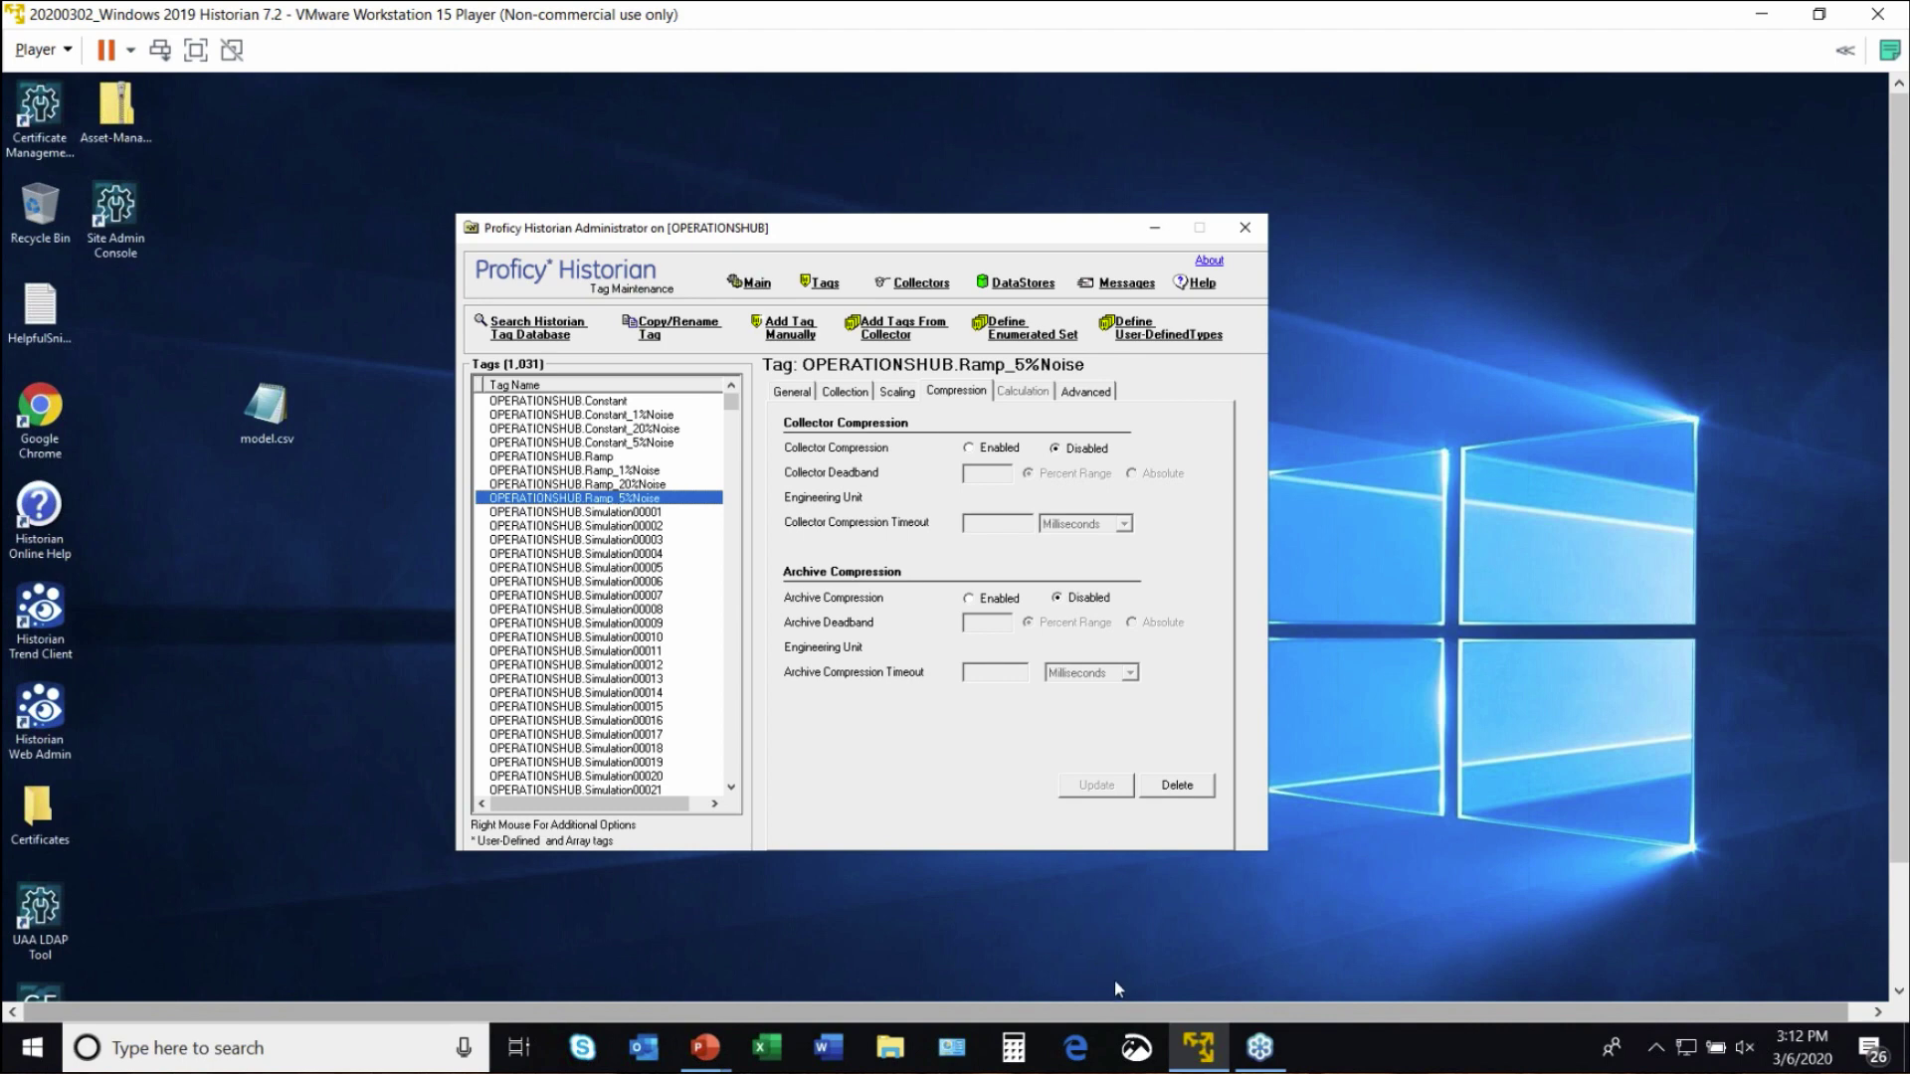
Switch from the Historian Administrator to the Operations Hub Designer in the browser.
click(1182, 922)
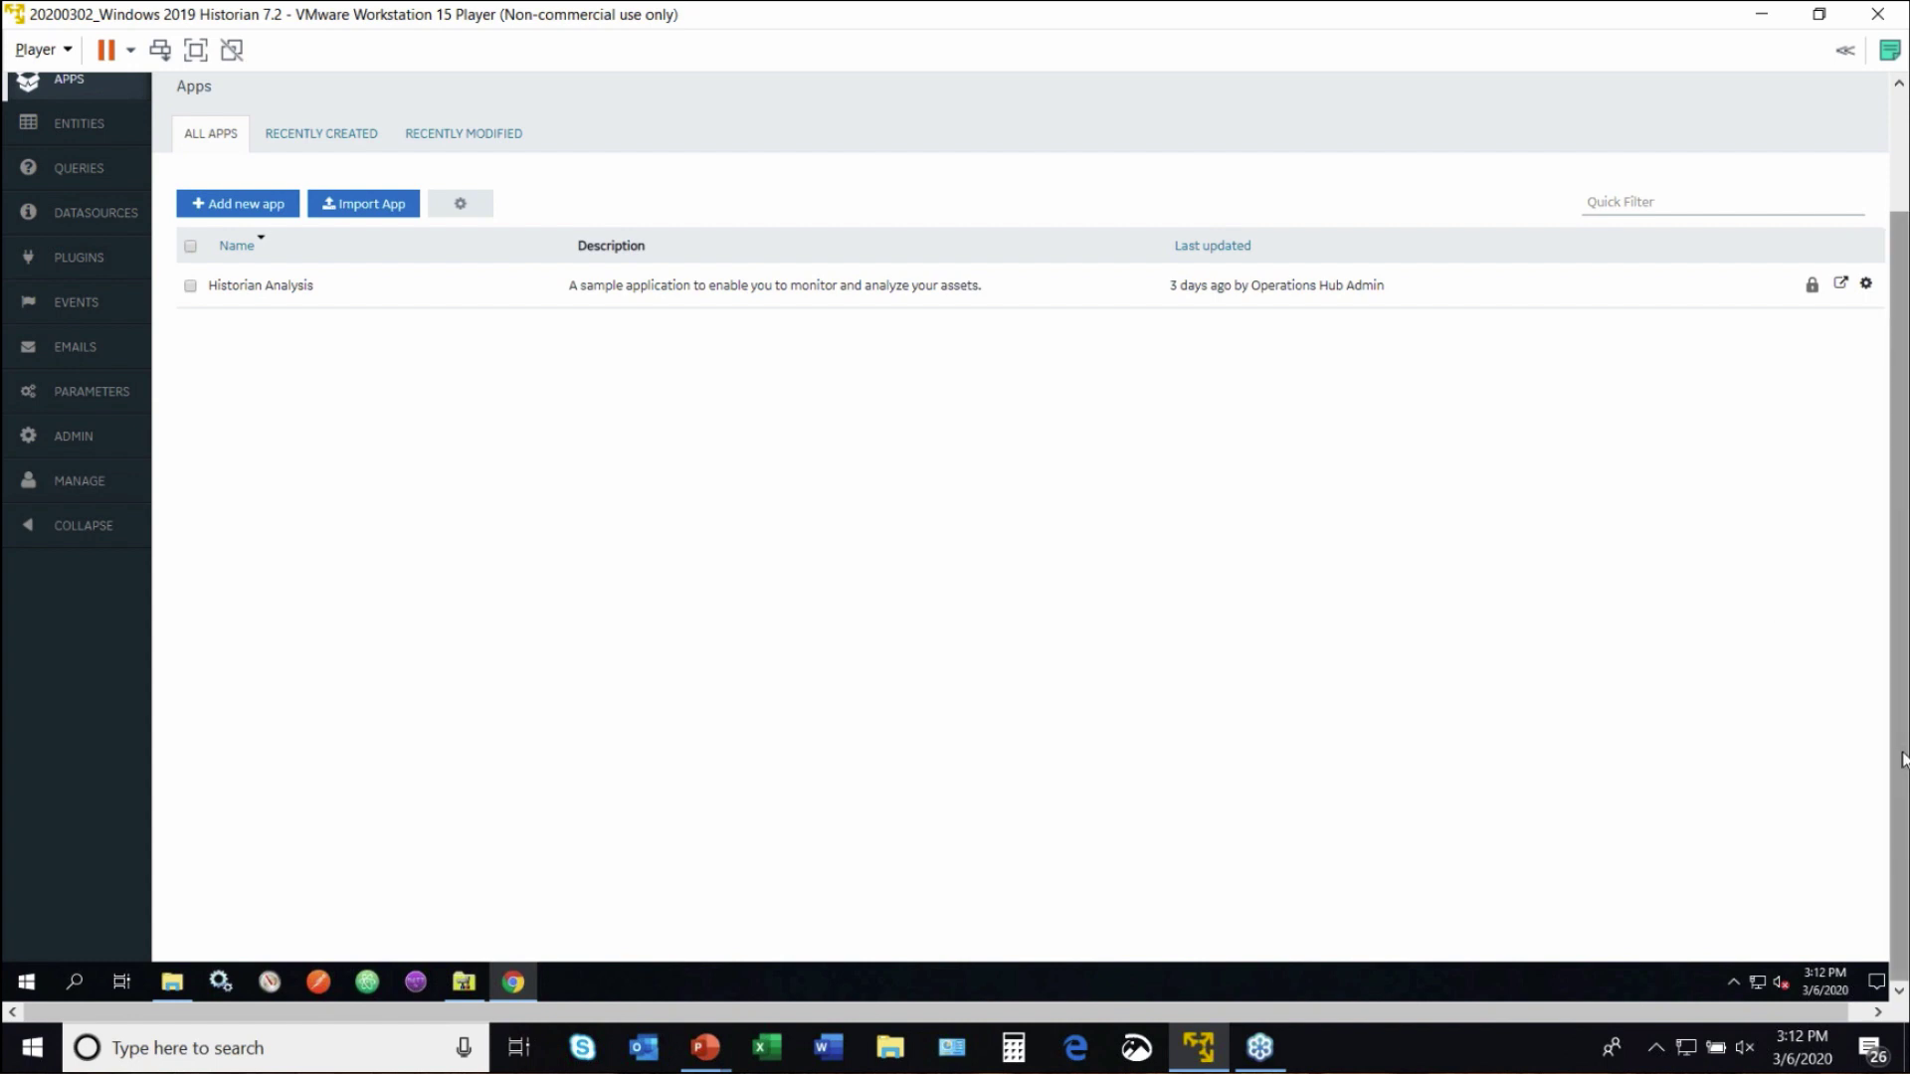
scroll(1902, 679, up, 1)
scroll(1905, 665, up, 2)
scroll(1905, 642, up, 1)
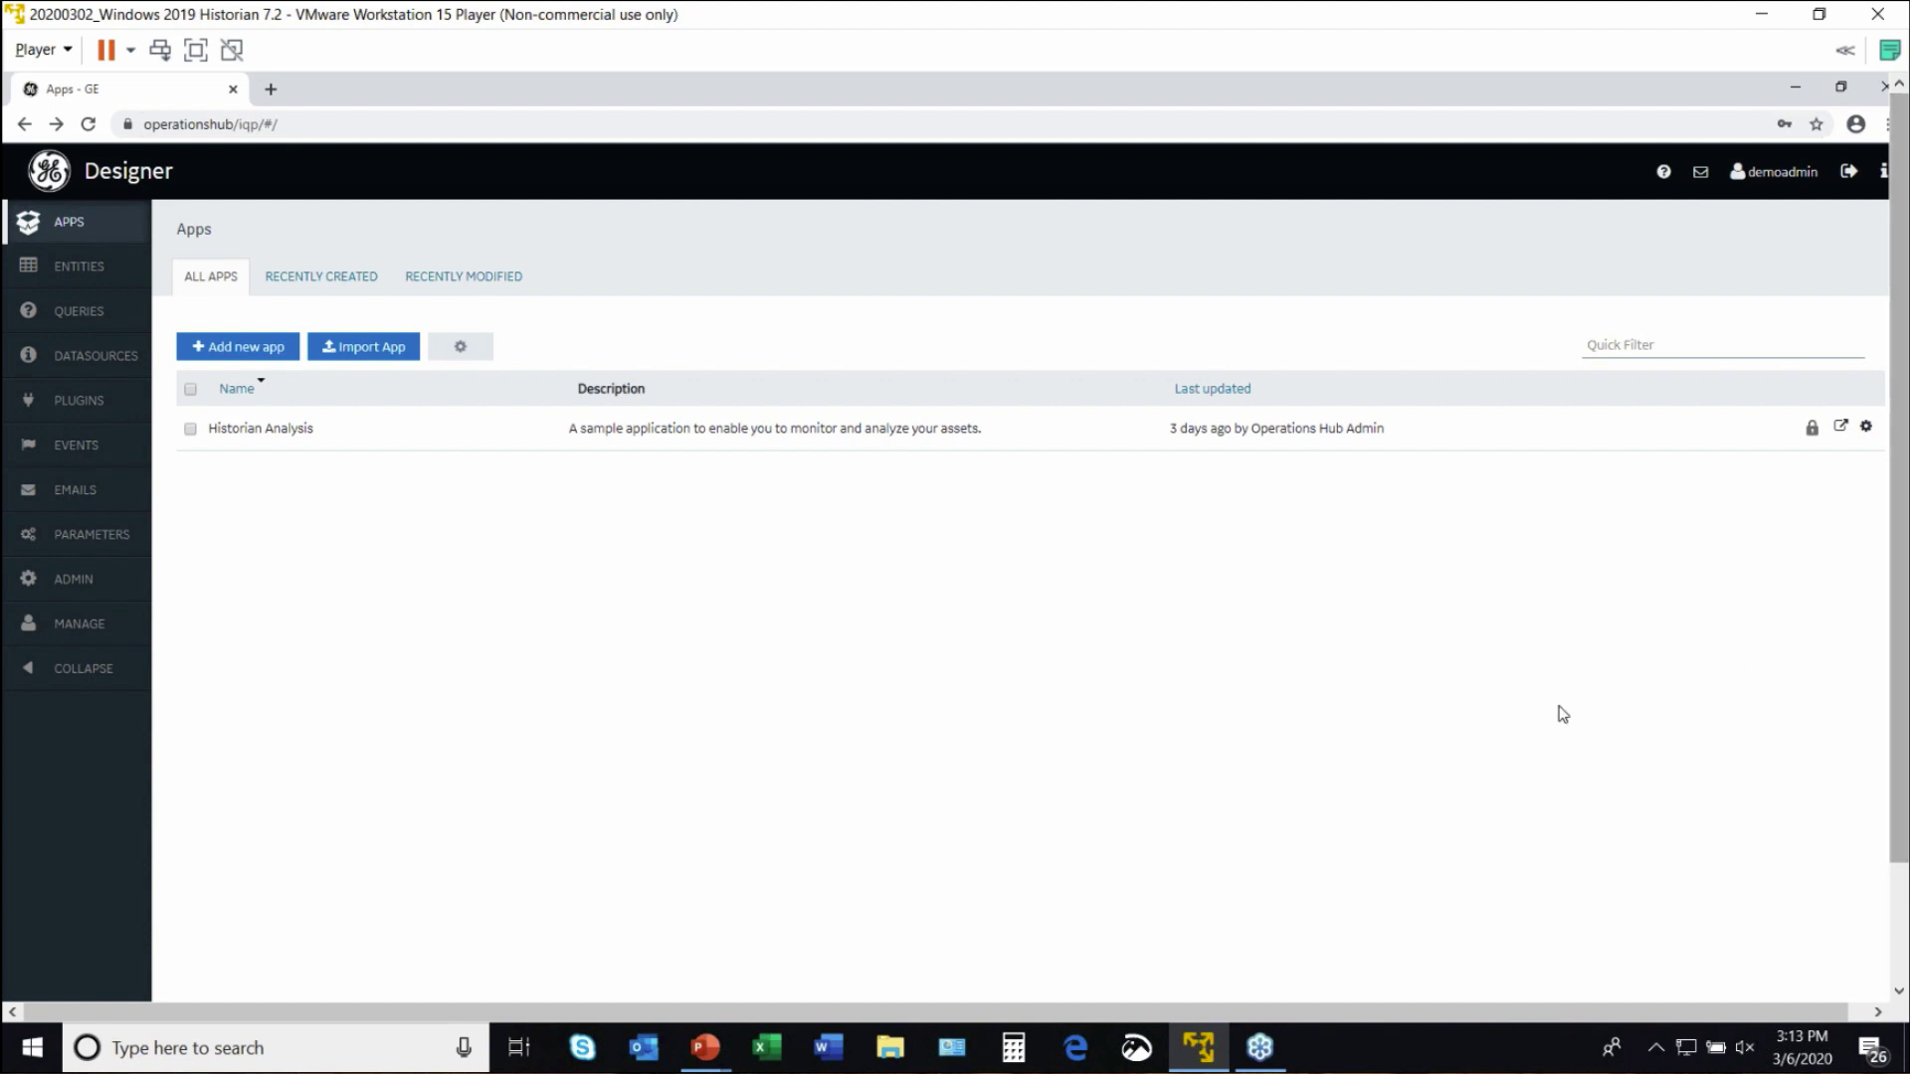
click(79, 366)
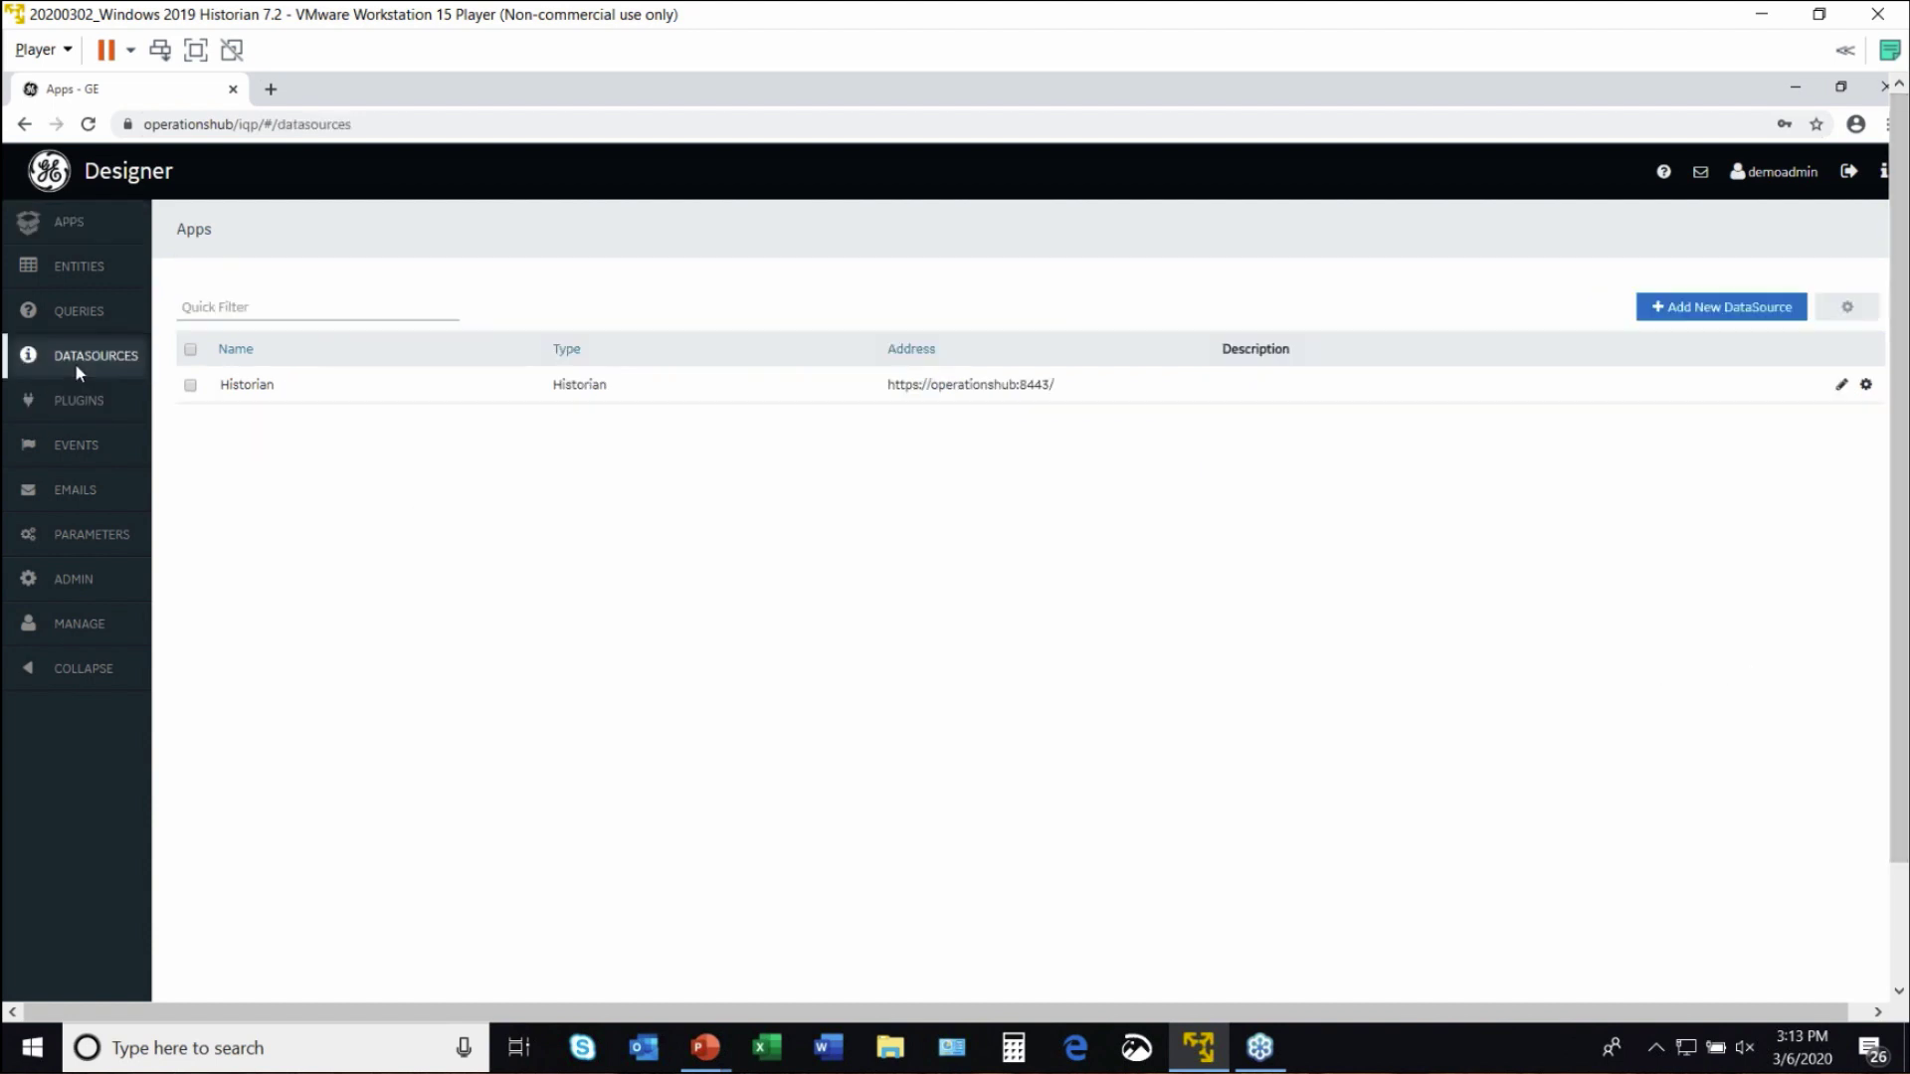